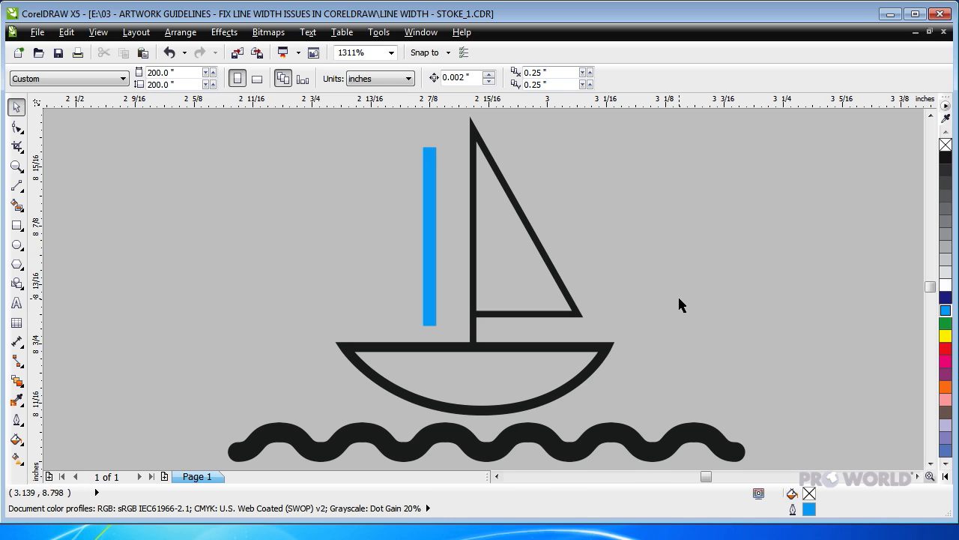
Step: Begin a new object search in the Find Wizard that looks for objects by their outline properties
{"action": "left_click", "coordinate": [68, 34]}
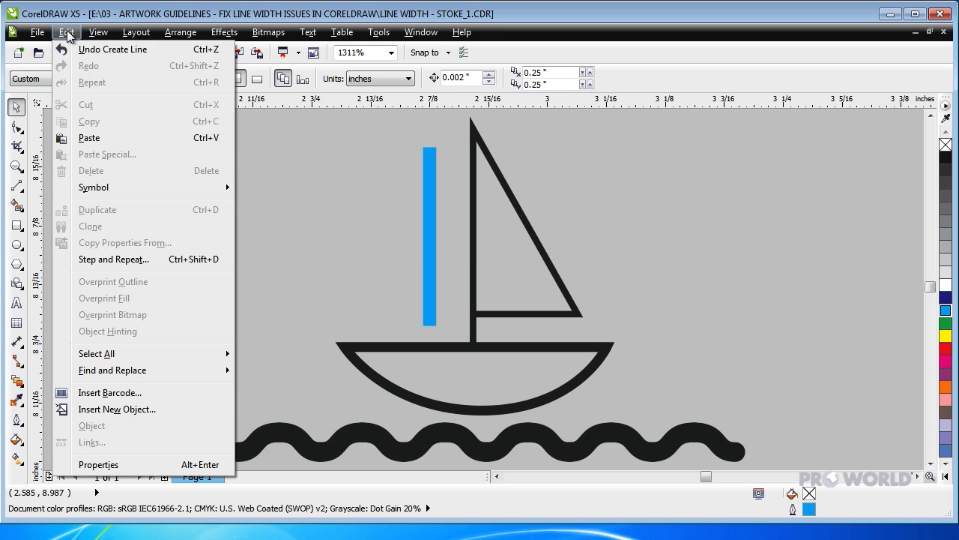
{"action": "mouse_move", "coordinate": [164, 372]}
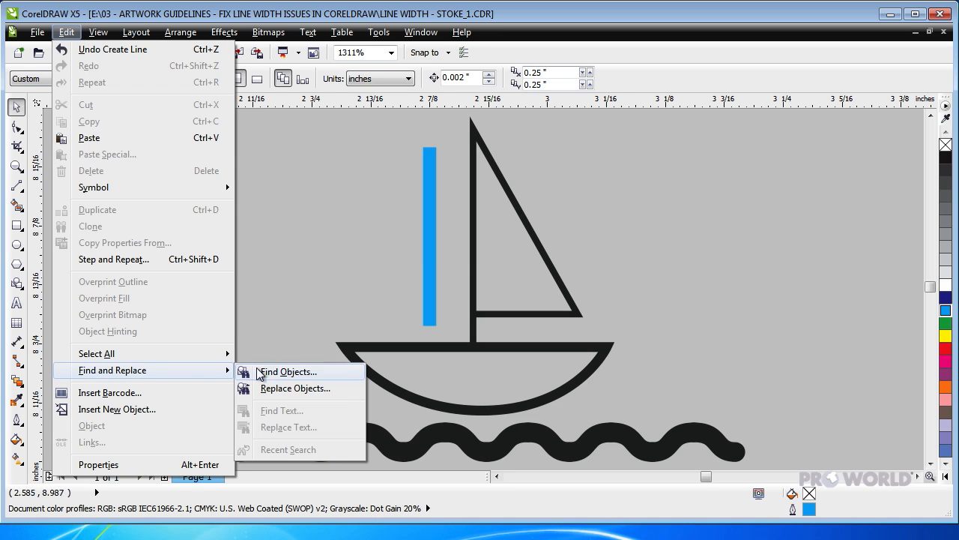
{"action": "left_click", "coordinate": [285, 374]}
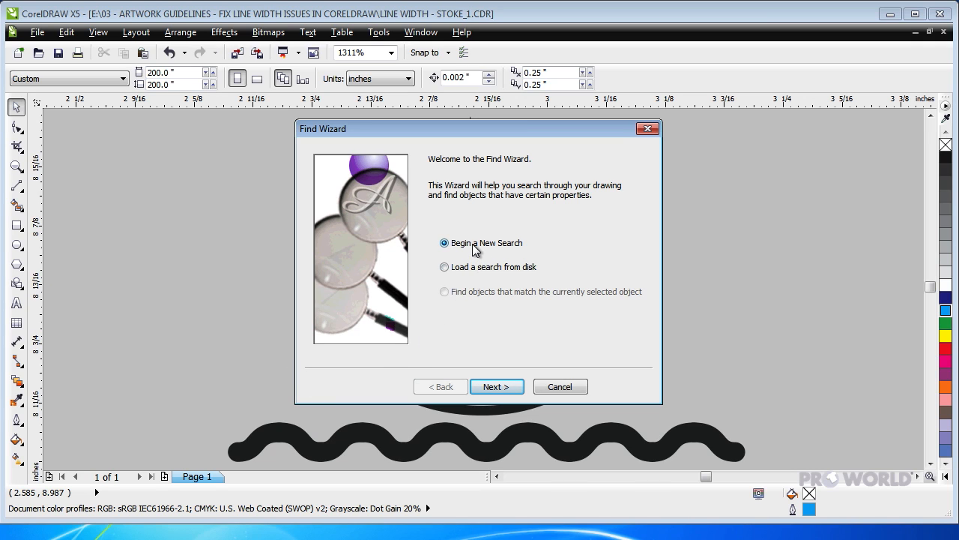
{"action": "left_click", "coordinate": [498, 387]}
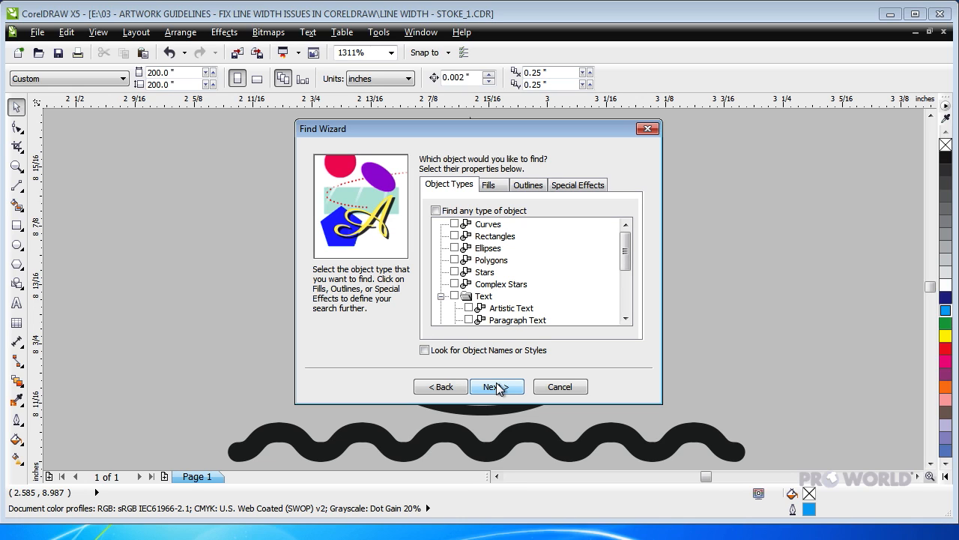
{"action": "left_click", "coordinate": [529, 192]}
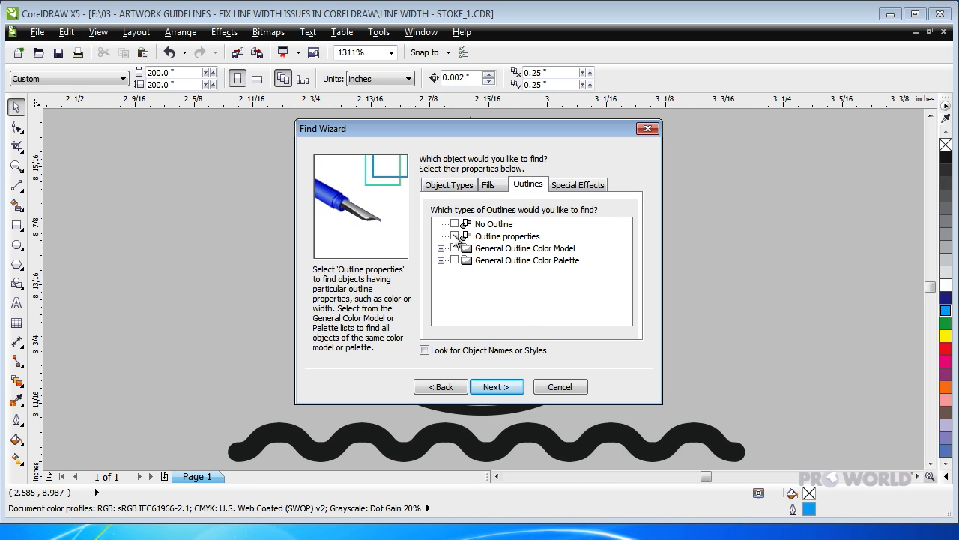
{"action": "left_click", "coordinate": [502, 388]}
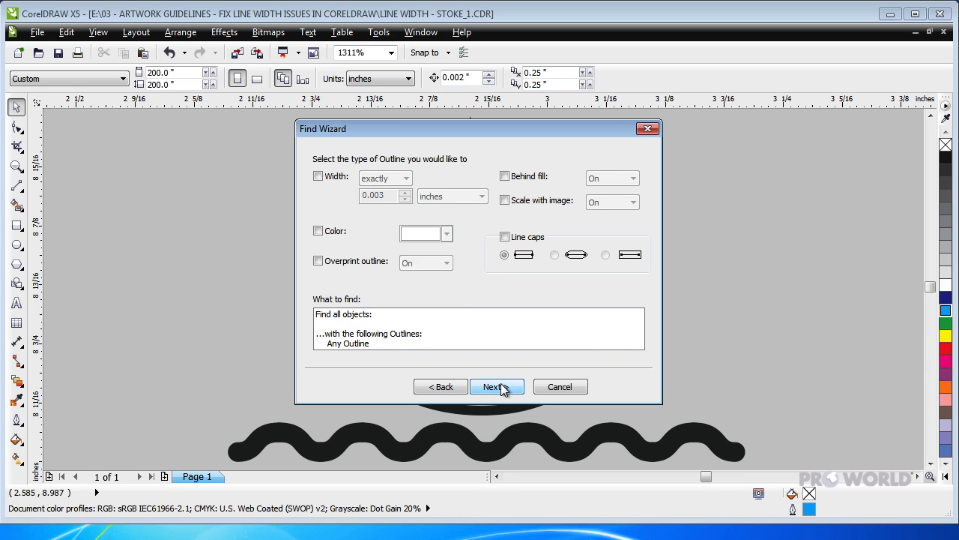
Step: Set the search criterion to outline widths less than 1.0 points
{"action": "left_click", "coordinate": [318, 177]}
{"action": "left_click", "coordinate": [405, 178]}
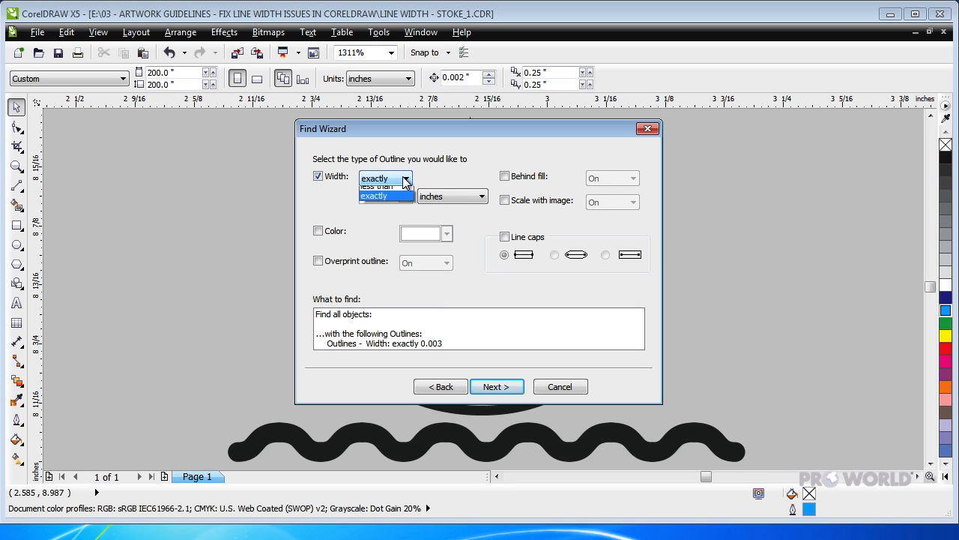
{"action": "left_click", "coordinate": [395, 202]}
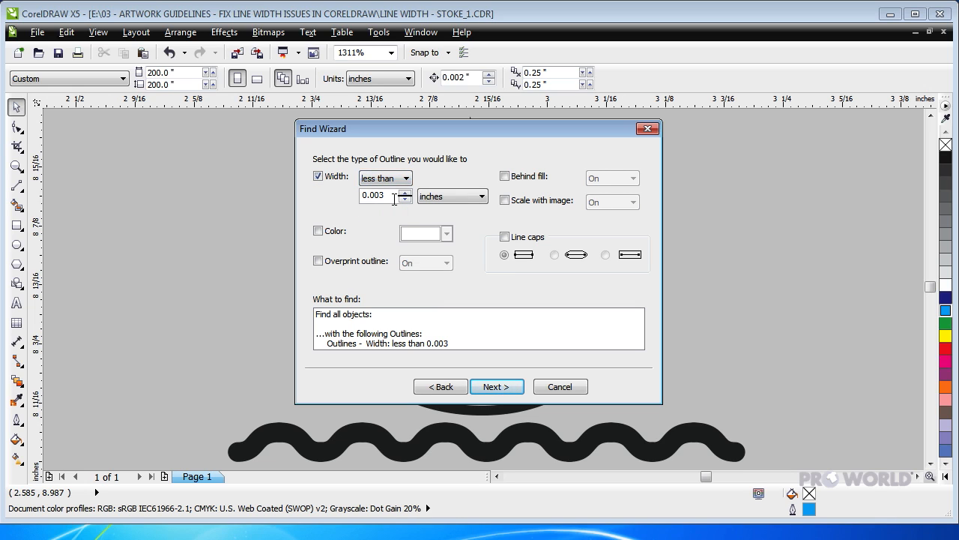
{"action": "left_click", "coordinate": [438, 201]}
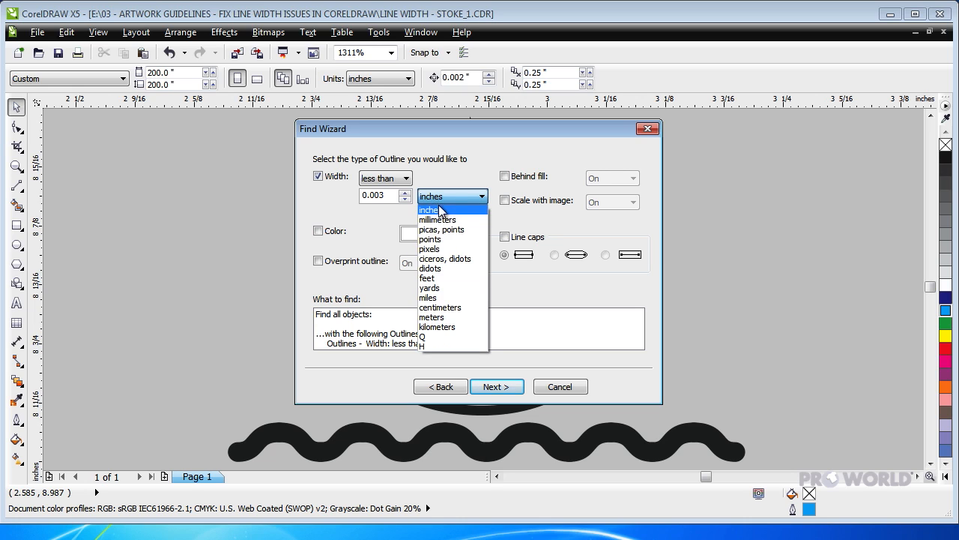
{"action": "left_click", "coordinate": [445, 239]}
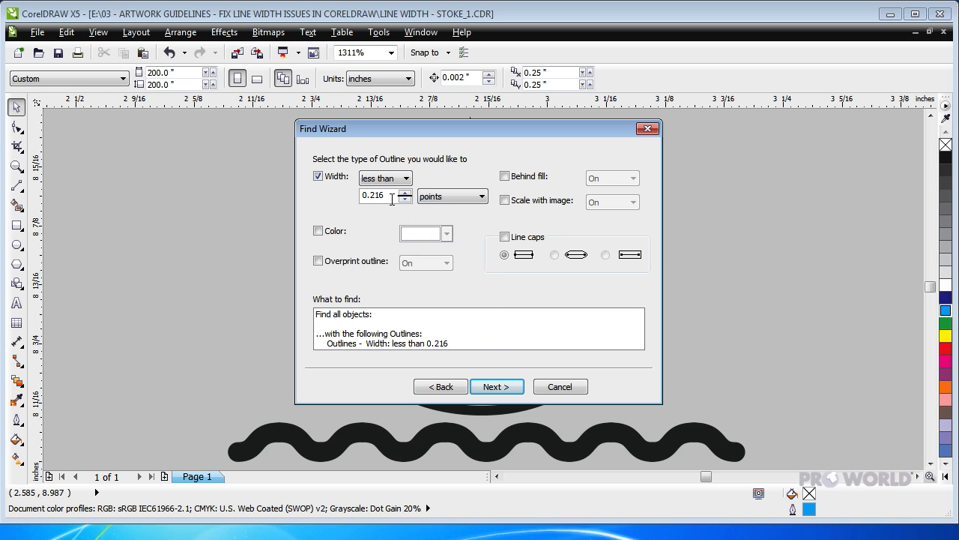
{"action": "double_click", "coordinate": [388, 198]}
{"action": "type", "text": "1.0"}
Step: Run the outline search and select all matching objects in the sailboat drawing
{"action": "left_click", "coordinate": [501, 386]}
{"action": "left_click", "coordinate": [498, 387]}
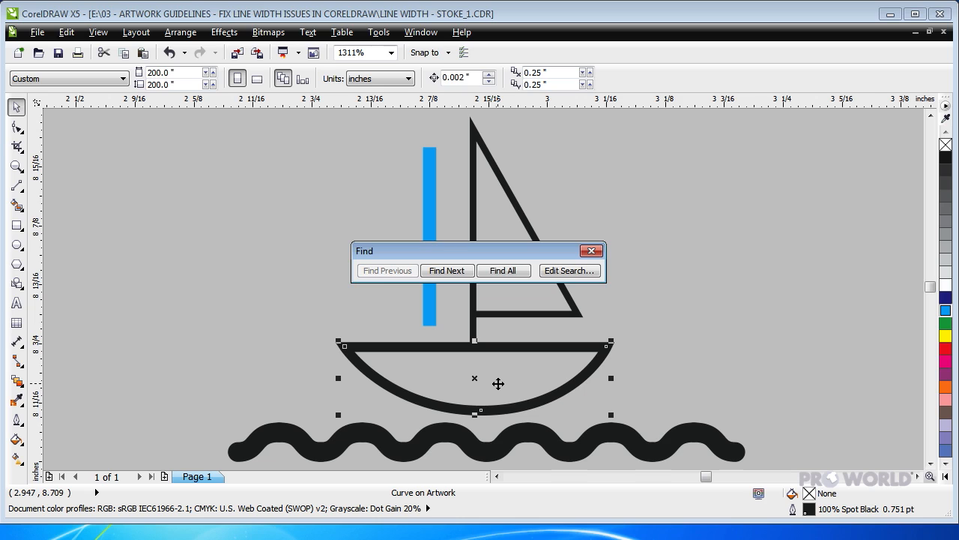
{"action": "left_click", "coordinate": [506, 272]}
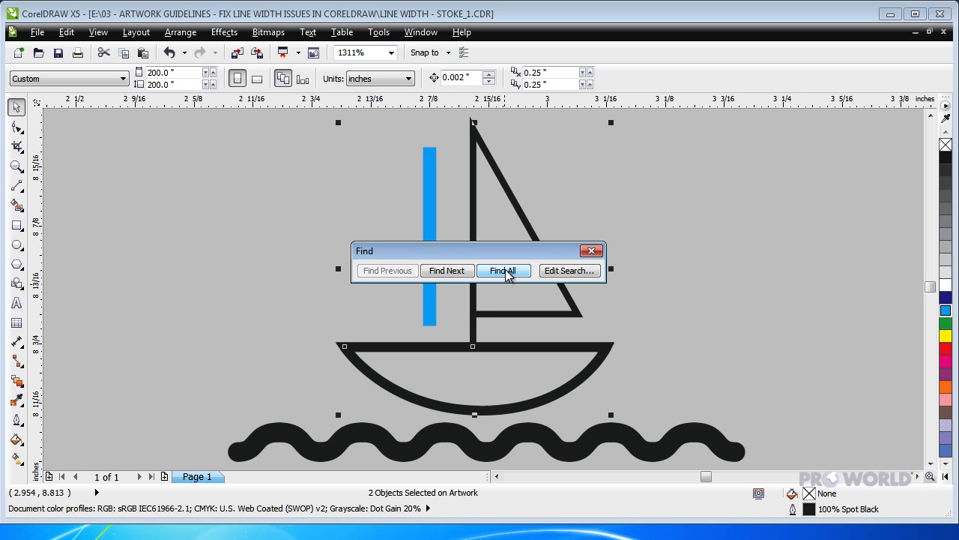
Step: Open the object properties for the selected sailboat lines and set their outline width to 1
{"action": "left_click", "coordinate": [420, 33]}
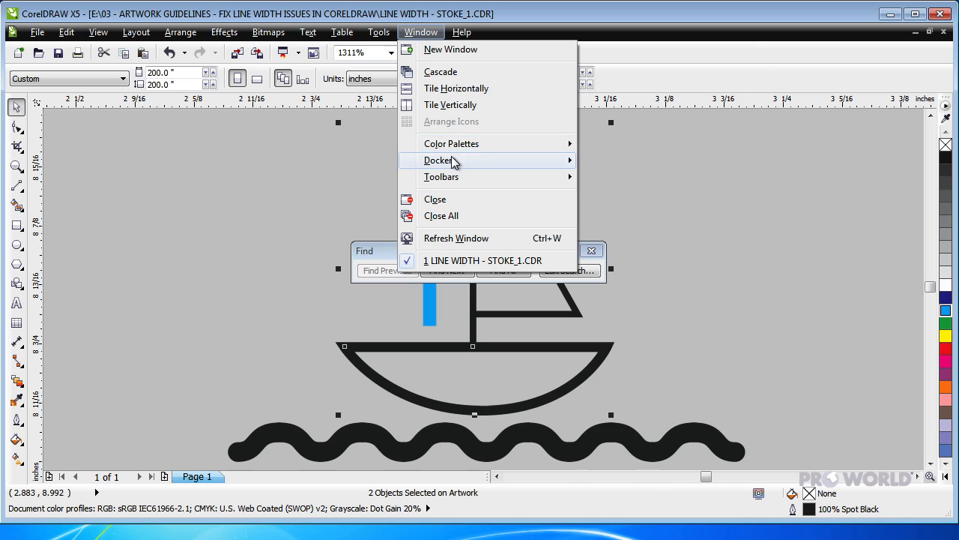
{"action": "mouse_move", "coordinate": [452, 161]}
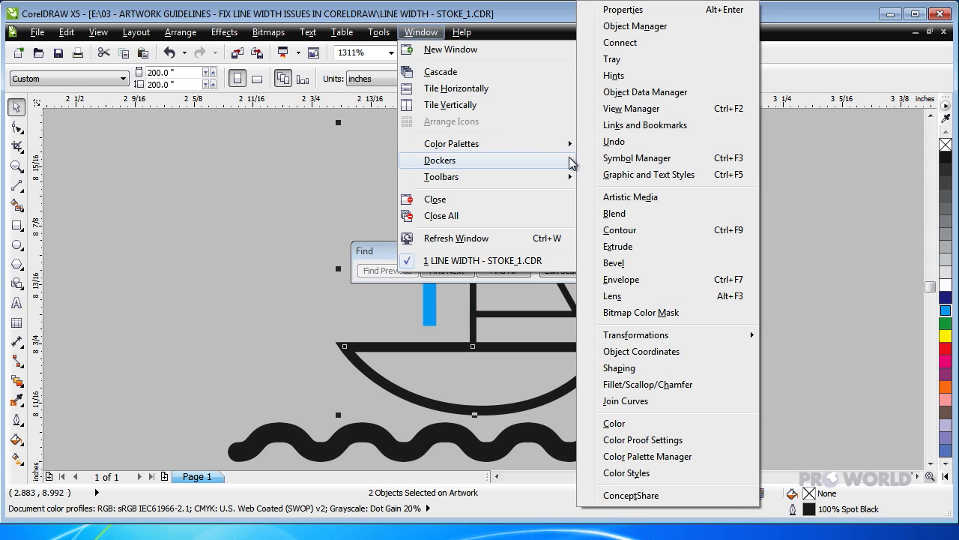
{"action": "left_click", "coordinate": [638, 9]}
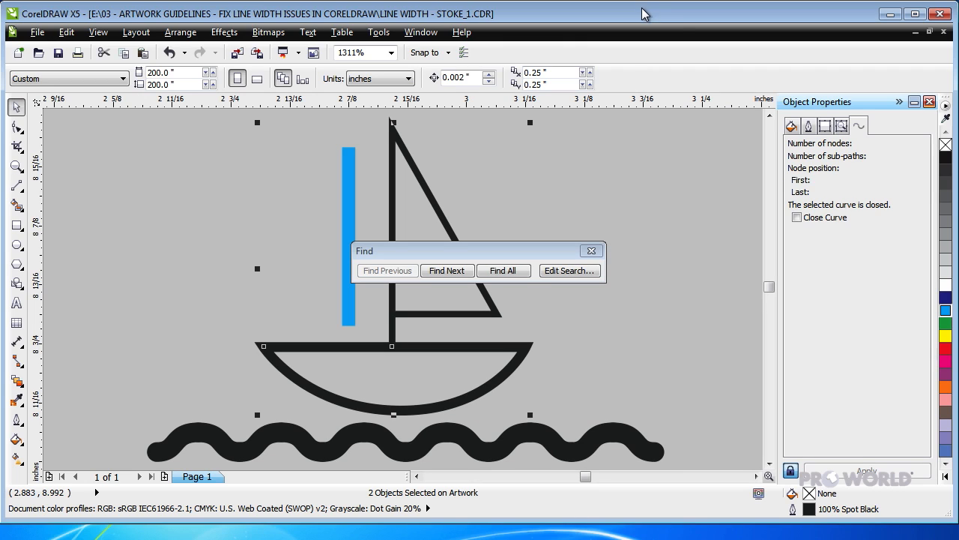
{"action": "left_click", "coordinate": [809, 126]}
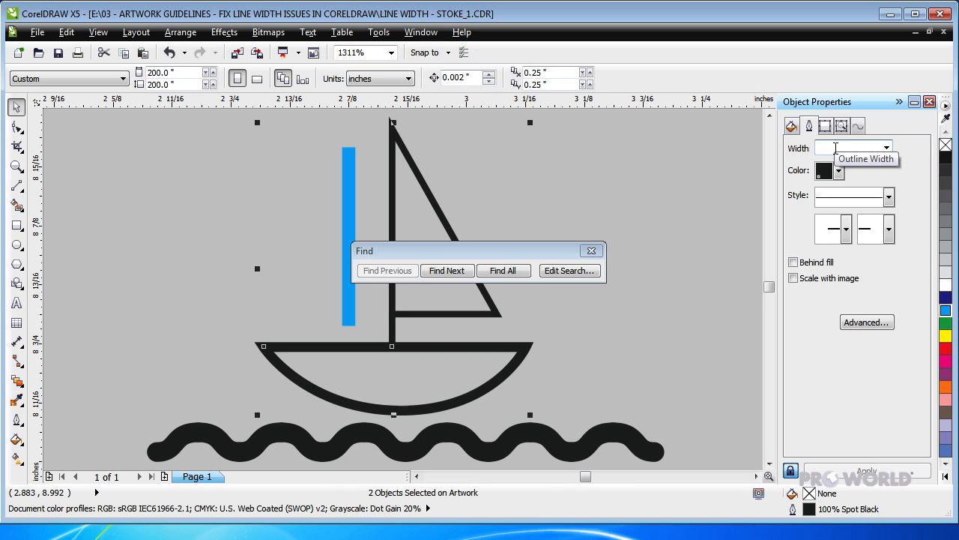
{"action": "type", "text": "1"}
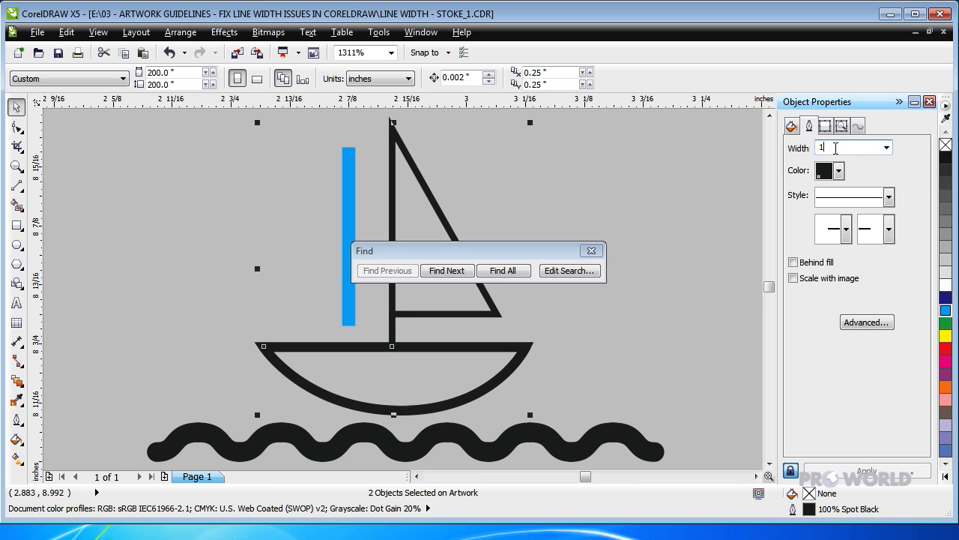
{"action": "key", "text": "Return"}
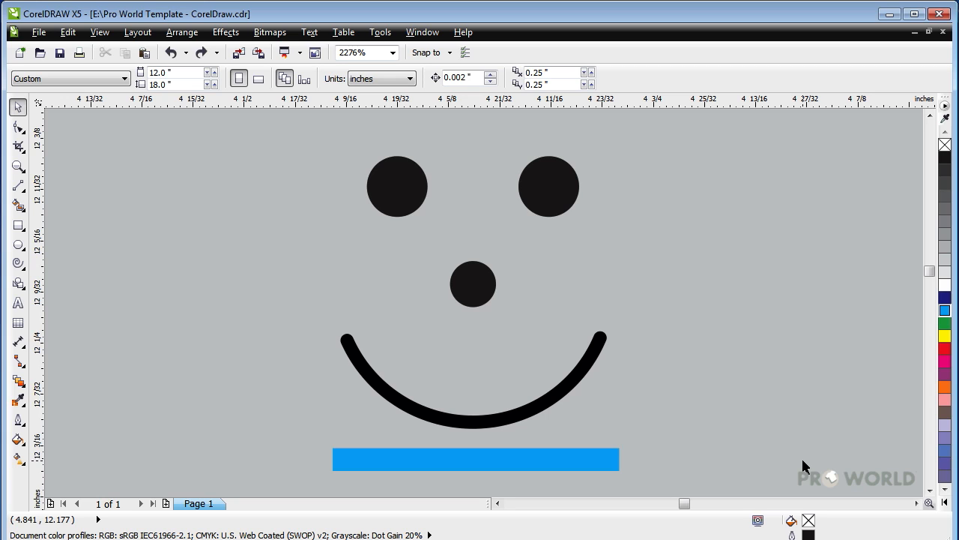
Step: Display the document color palette and use its black to add an outline to the smile curve
{"action": "left_click", "coordinate": [424, 32]}
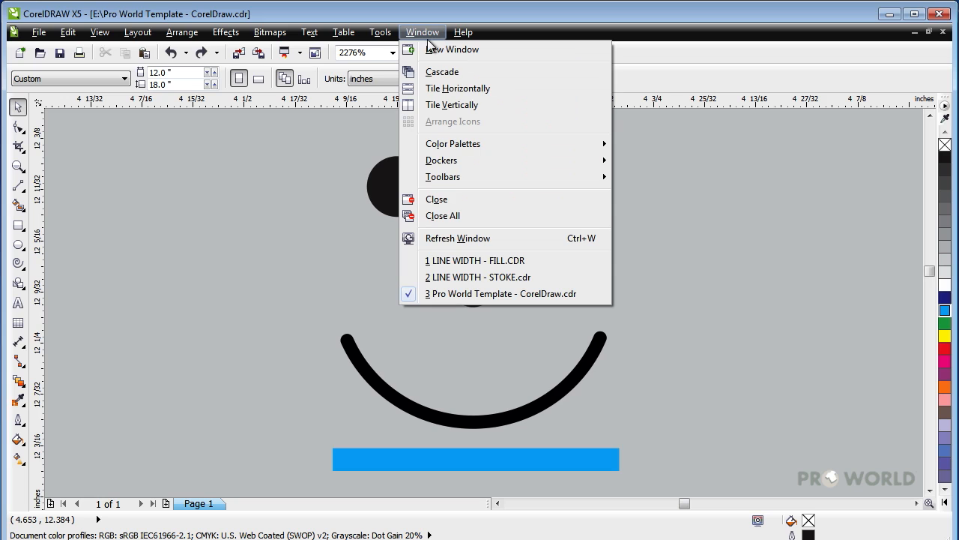
{"action": "mouse_move", "coordinate": [468, 143]}
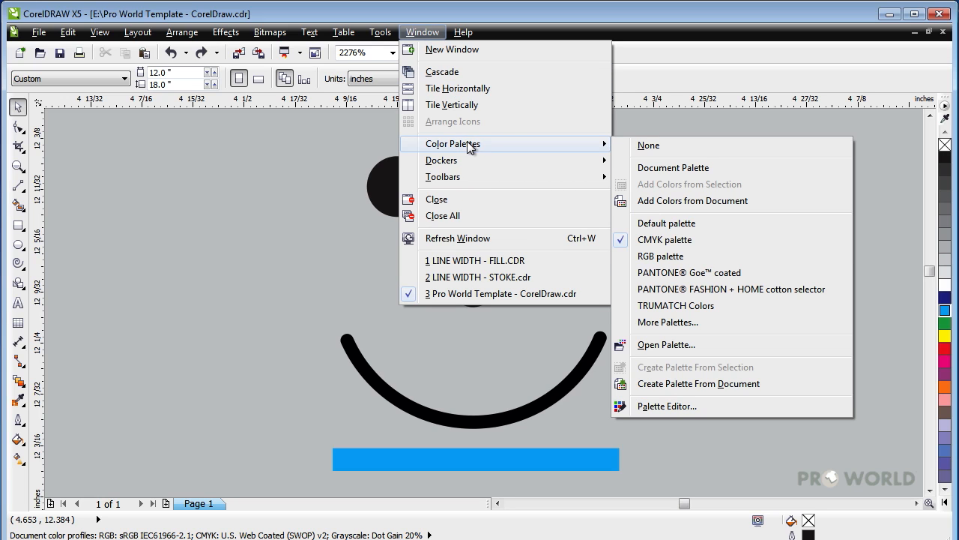
{"action": "left_click", "coordinate": [664, 169]}
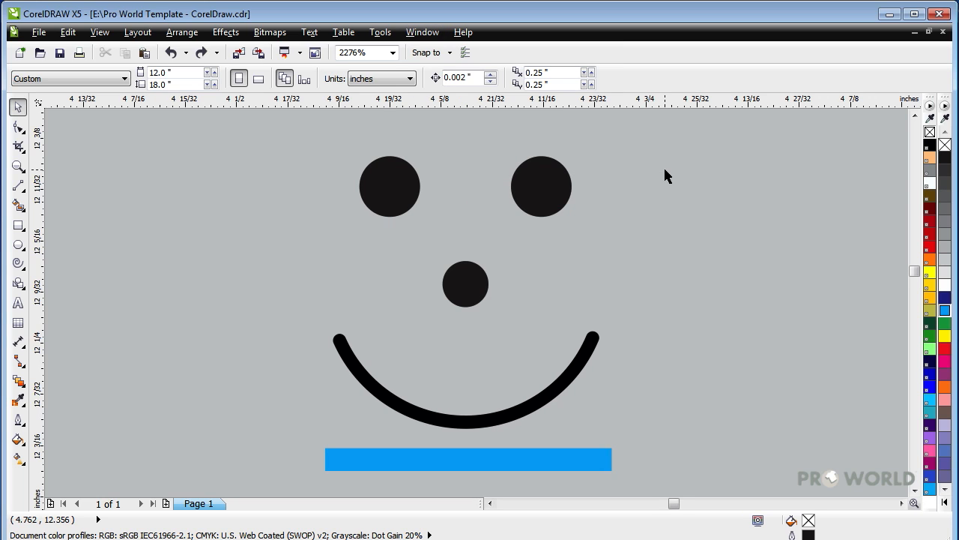
{"action": "left_click", "coordinate": [582, 365]}
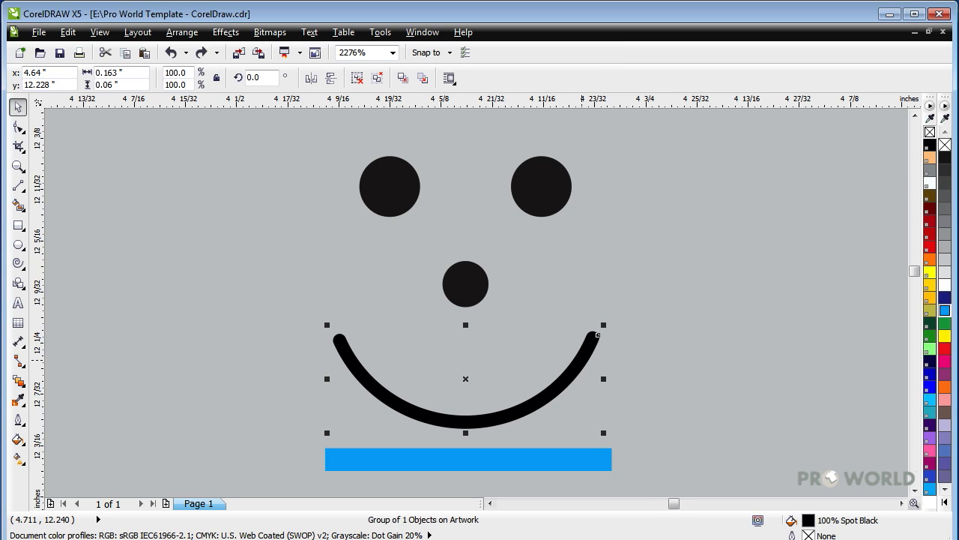
{"action": "right_click", "coordinate": [933, 147]}
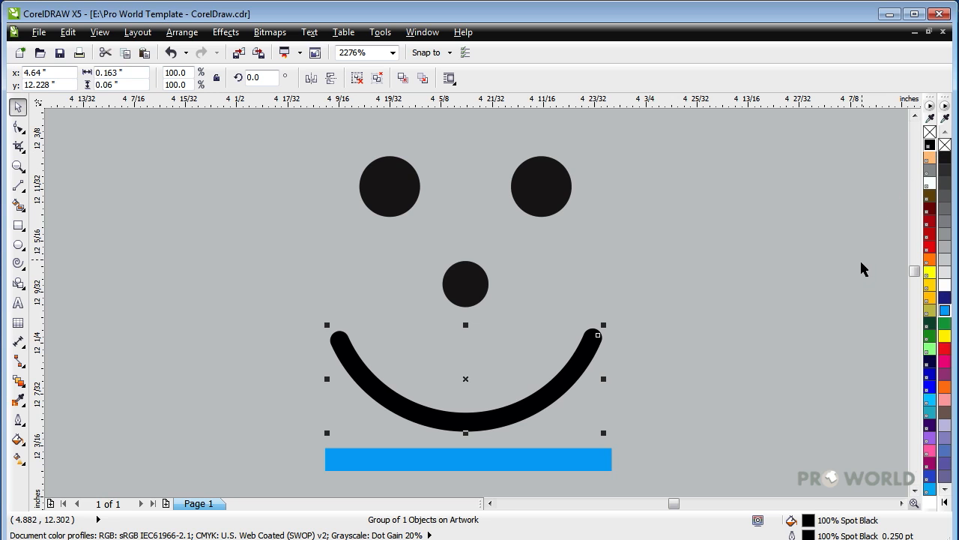
Step: Set the smile curve's outline width to 0.5 pt in the Outline Pen settings and deselect the curve
{"action": "double_click", "coordinate": [824, 537]}
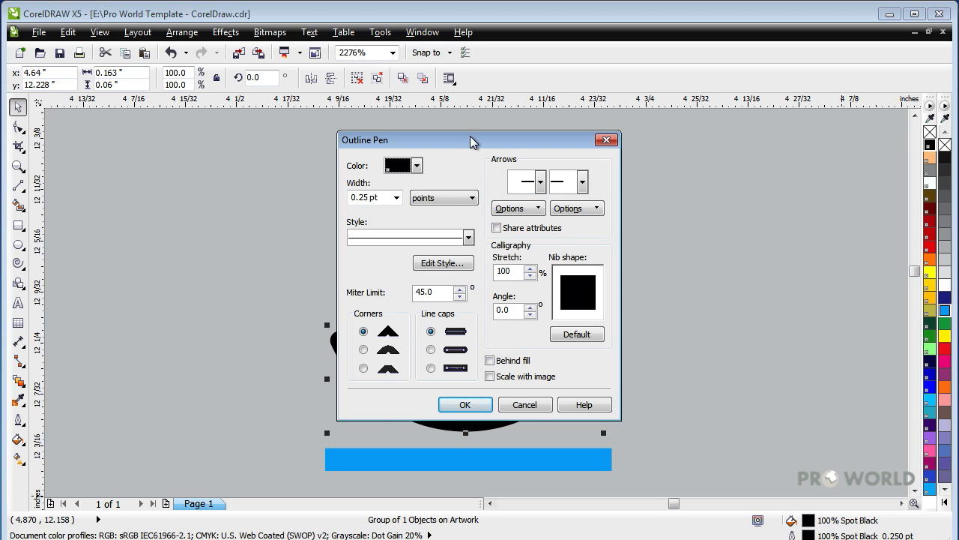
{"action": "left_click_drag", "start_coordinate": [490, 143], "coordinate": [782, 144]}
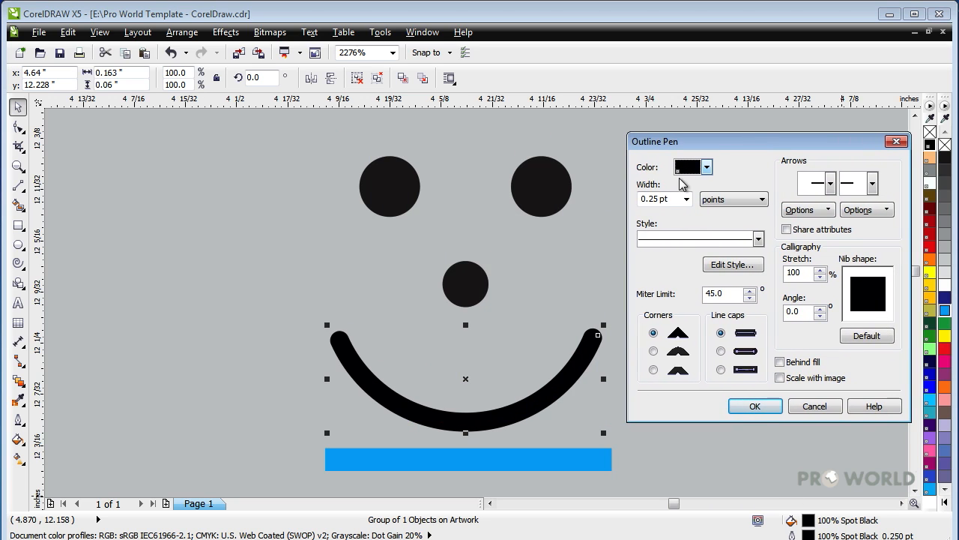
{"action": "double_click", "coordinate": [653, 198]}
{"action": "left_click", "coordinate": [653, 200]}
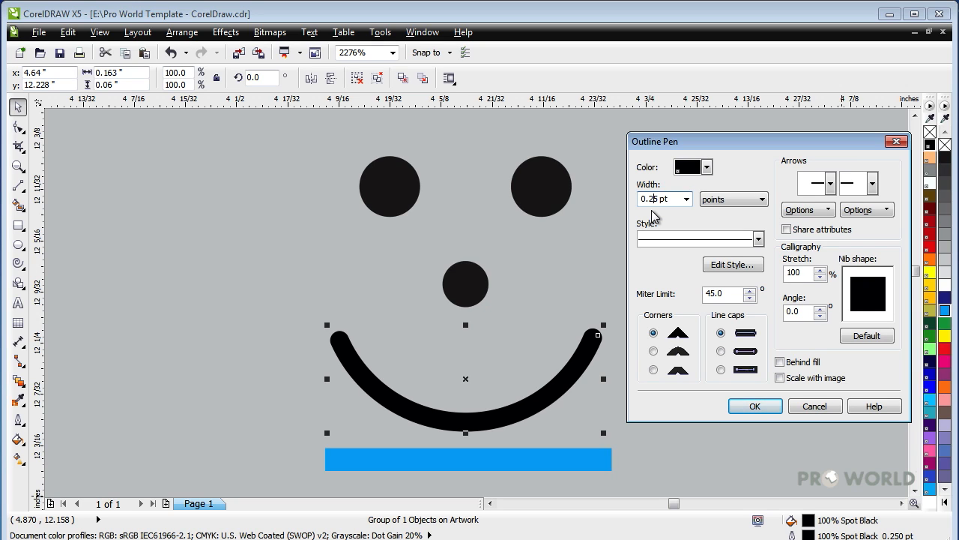
{"action": "key", "text": "BackSpace"}
{"action": "left_click", "coordinate": [753, 407]}
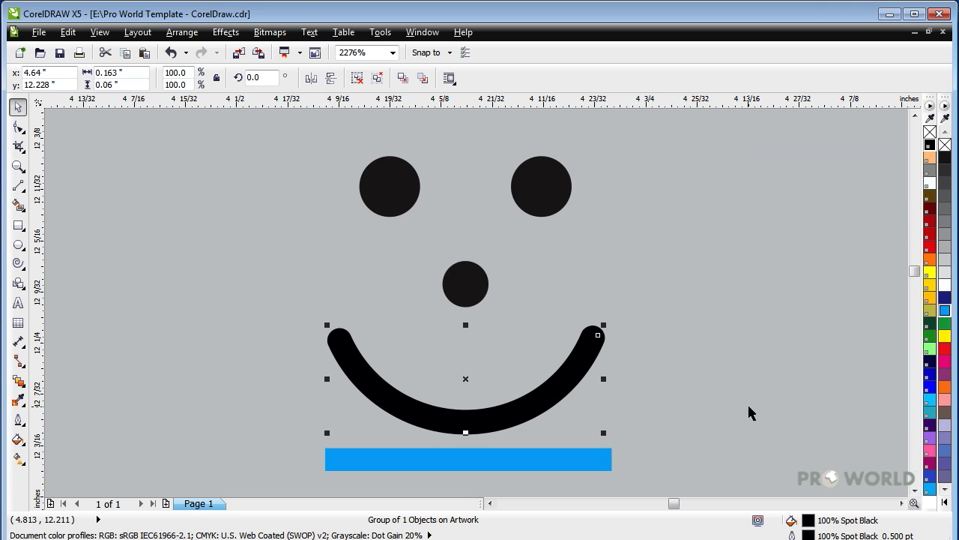
{"action": "left_click", "coordinate": [645, 406]}
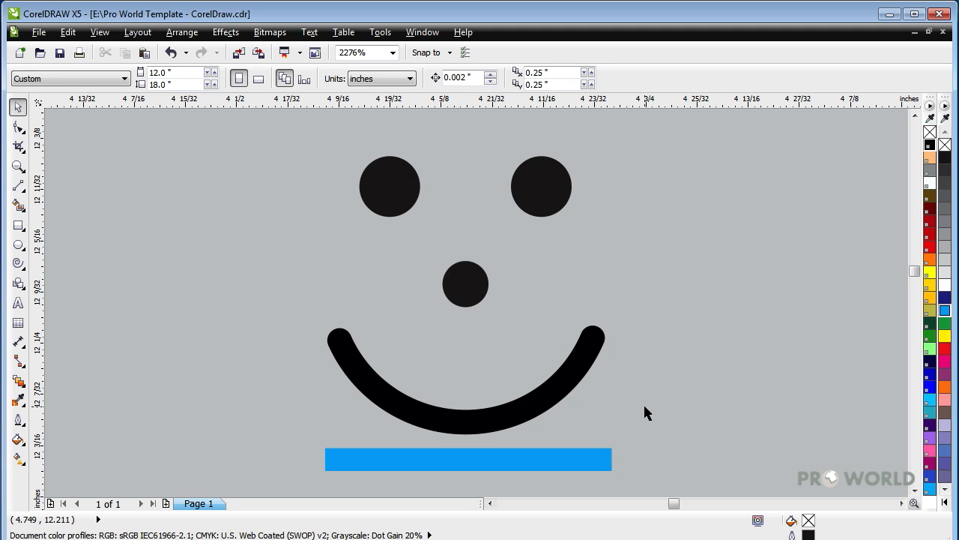